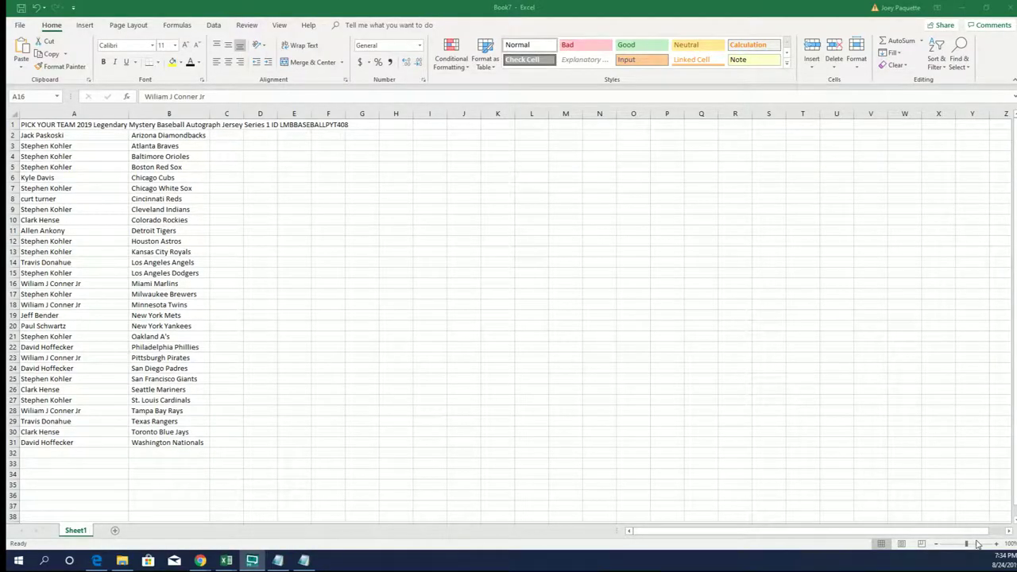
# Step: Zoom the Excel sheet in to about 230% so the names and teams are readable
pyautogui.moveTo(966, 543); pyautogui.dragTo(979, 543)
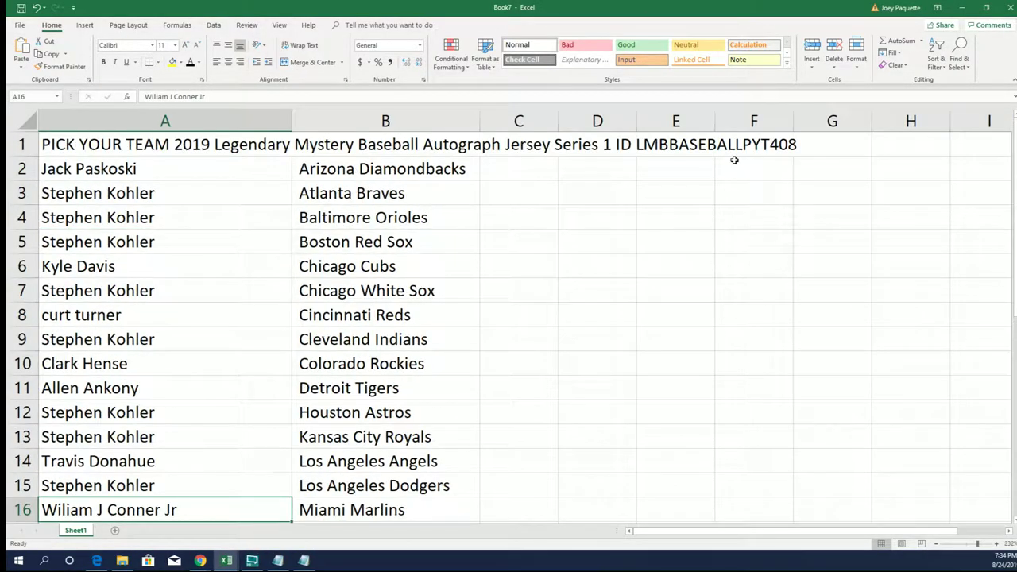
# Step: Select column A and narrow it to fit the participant names
pyautogui.click(753, 168)
pyautogui.click(686, 164)
pyautogui.click(165, 120)
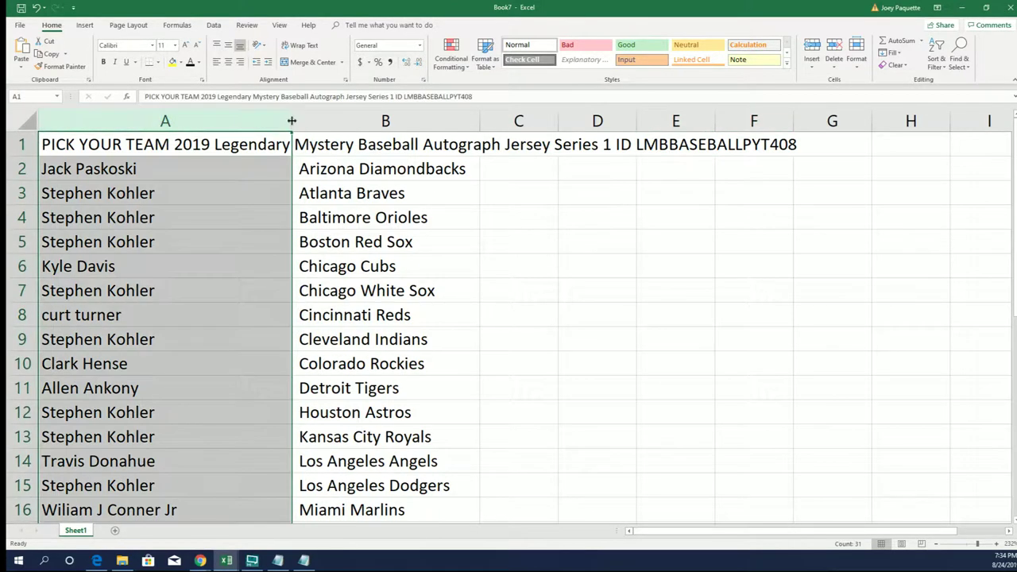
pyautogui.moveTo(292, 120); pyautogui.dragTo(197, 120)
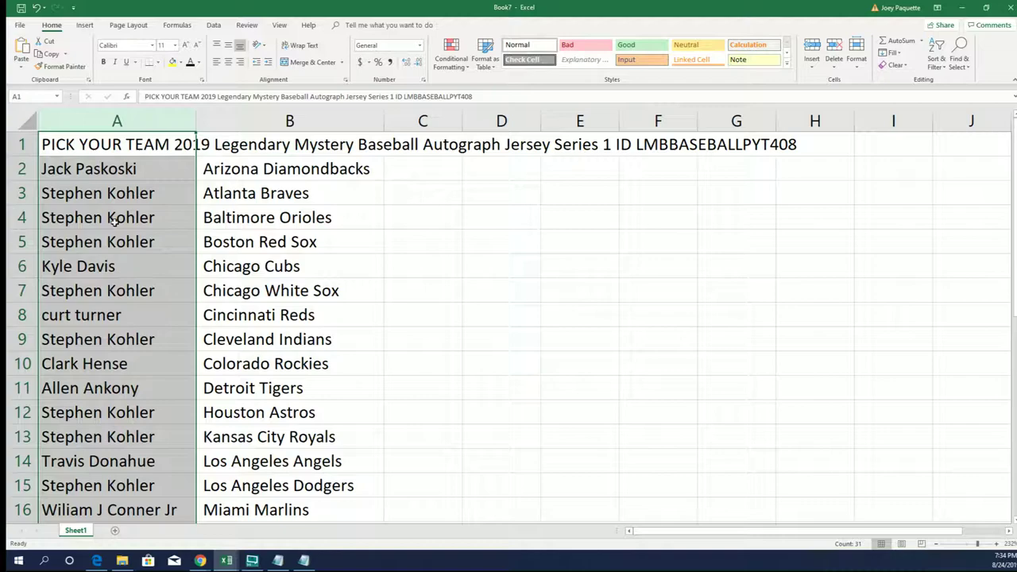
pyautogui.scroll(-3, 113, 220)
pyautogui.scroll(-2, 114, 220)
pyautogui.scroll(-3, 127, 318)
pyautogui.scroll(3, 148, 383)
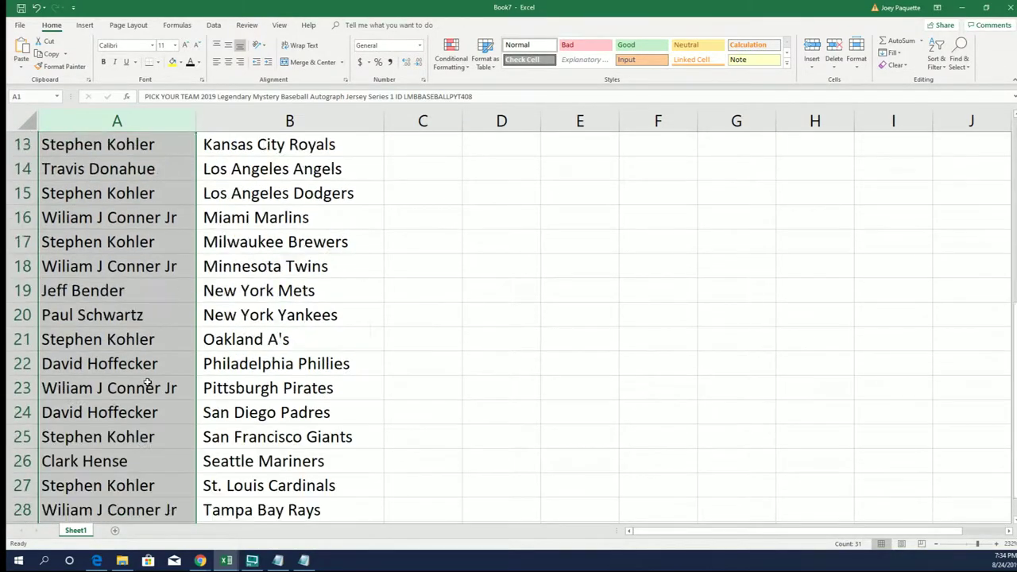
pyautogui.scroll(5, 148, 383)
# Step: Copy the participant names in A2:A31 and minimize the workbook
pyautogui.click(96, 193)
pyautogui.moveTo(95, 169)
pyautogui.mouseDown()
pyautogui.moveTo(146, 548)
pyautogui.moveTo(99, 461)
pyautogui.mouseUp()
pyautogui.rightClick(79, 187)
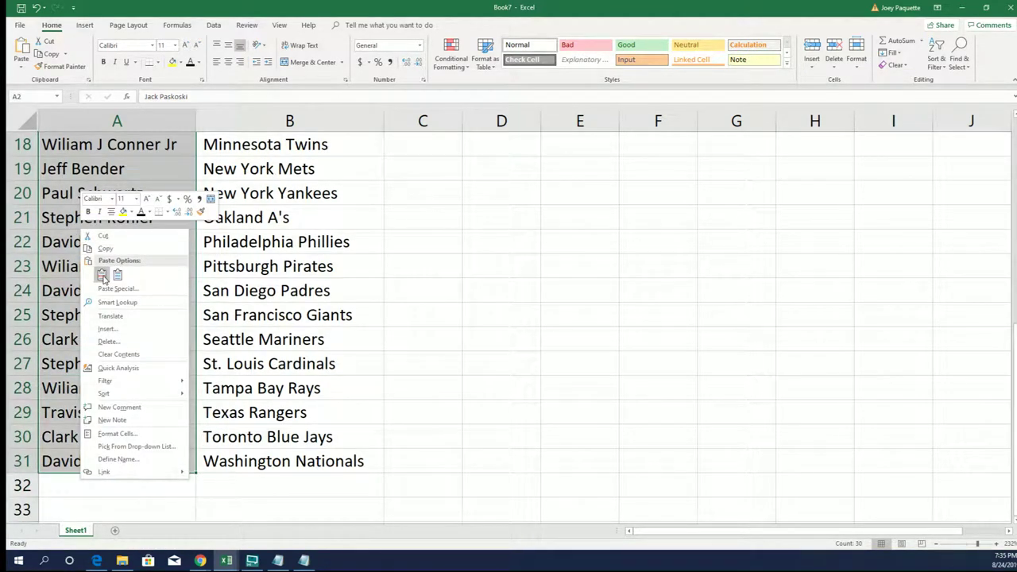
pyautogui.click(105, 247)
pyautogui.scroll(10, 508, 318)
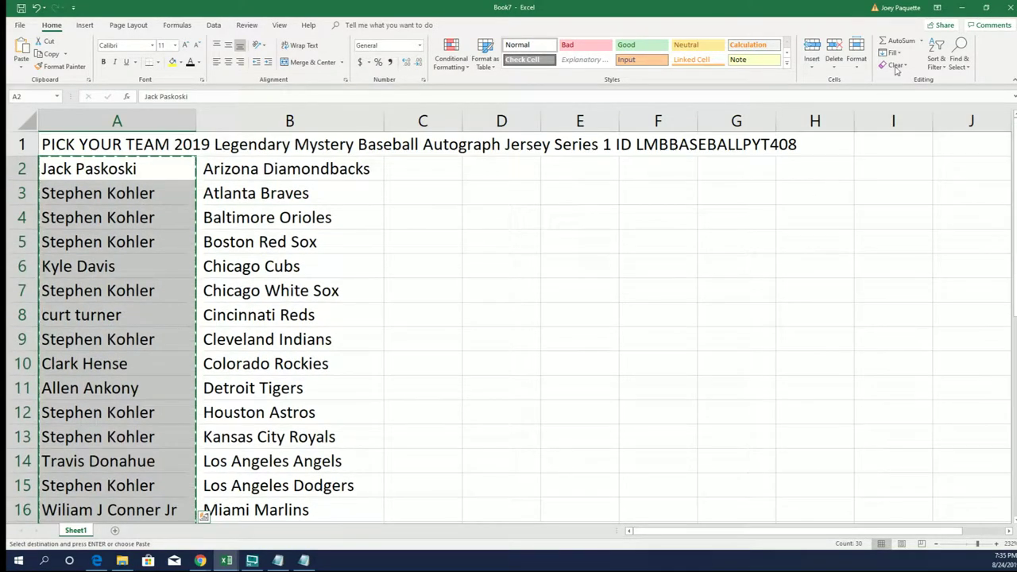
pyautogui.click(962, 7)
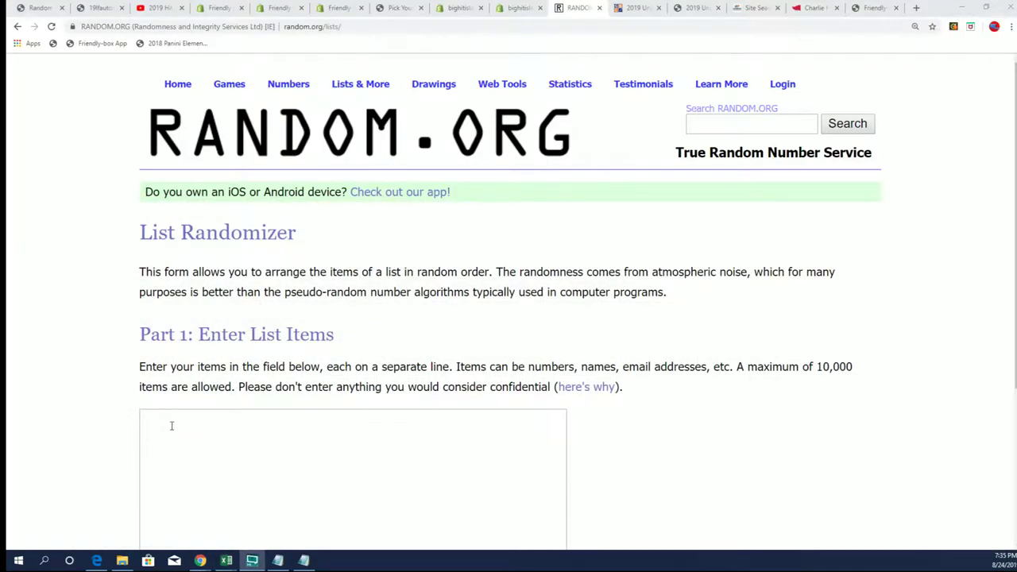
# Step: Paste the 30 copied names into the List Randomizer and randomize them once
pyautogui.rightClick(170, 426)
pyautogui.click(190, 338)
pyautogui.scroll(-2, 508, 358)
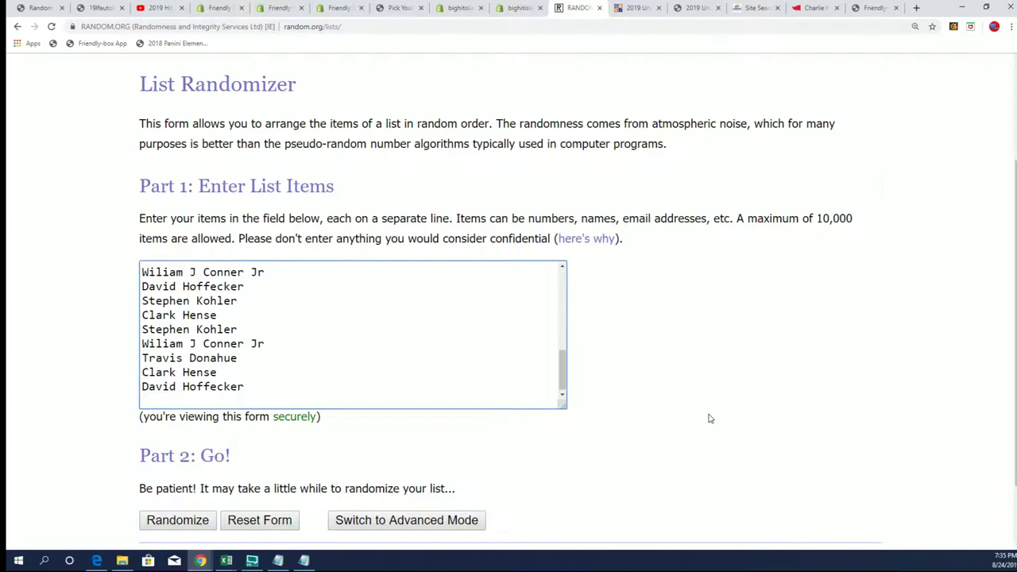
pyautogui.scroll(-1, 709, 418)
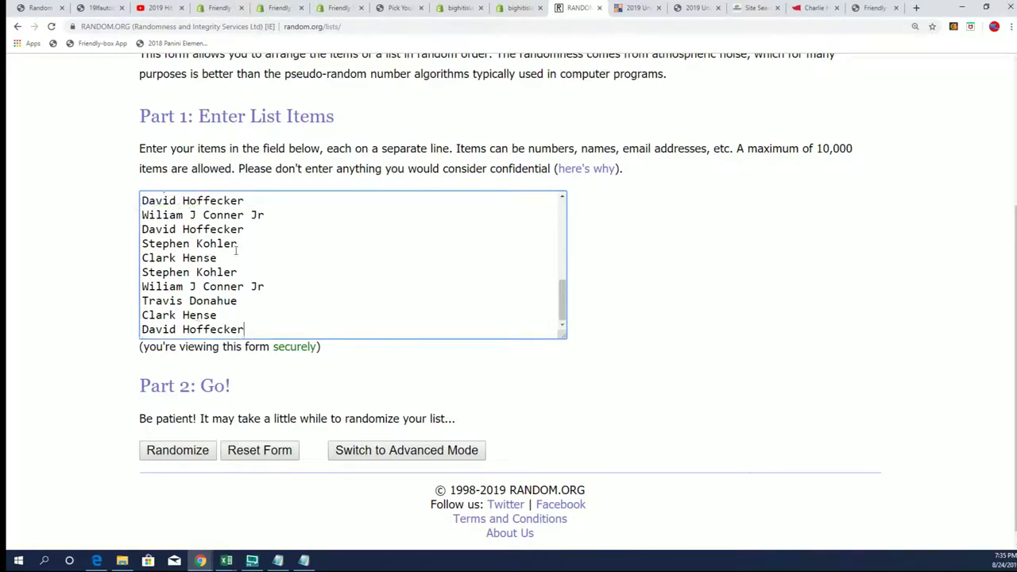
pyautogui.scroll(4, 238, 302)
pyautogui.scroll(3, 238, 302)
pyautogui.scroll(1, 548, 226)
pyautogui.scroll(-1, 548, 226)
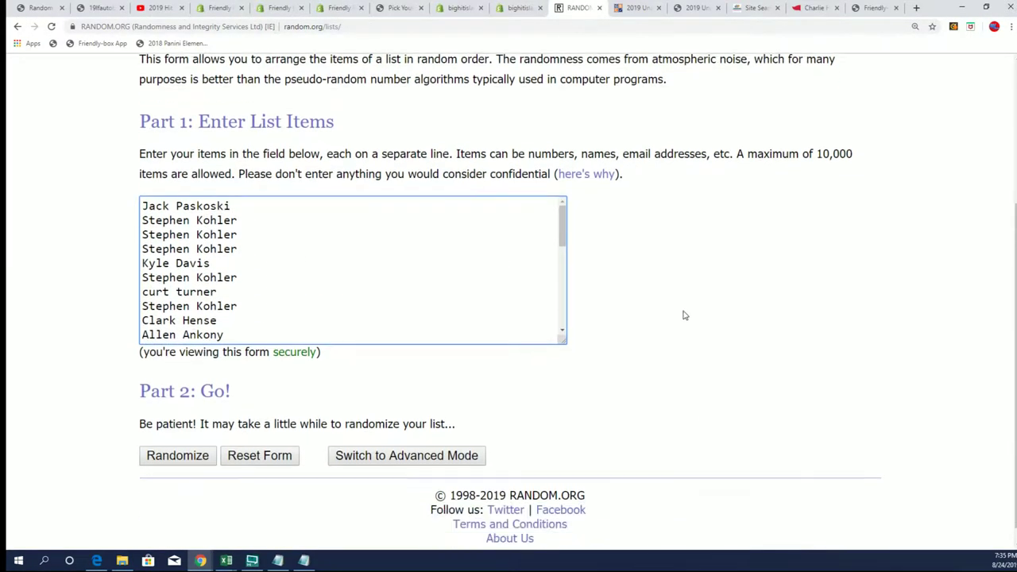
pyautogui.moveTo(562, 205); pyautogui.dragTo(570, 349)
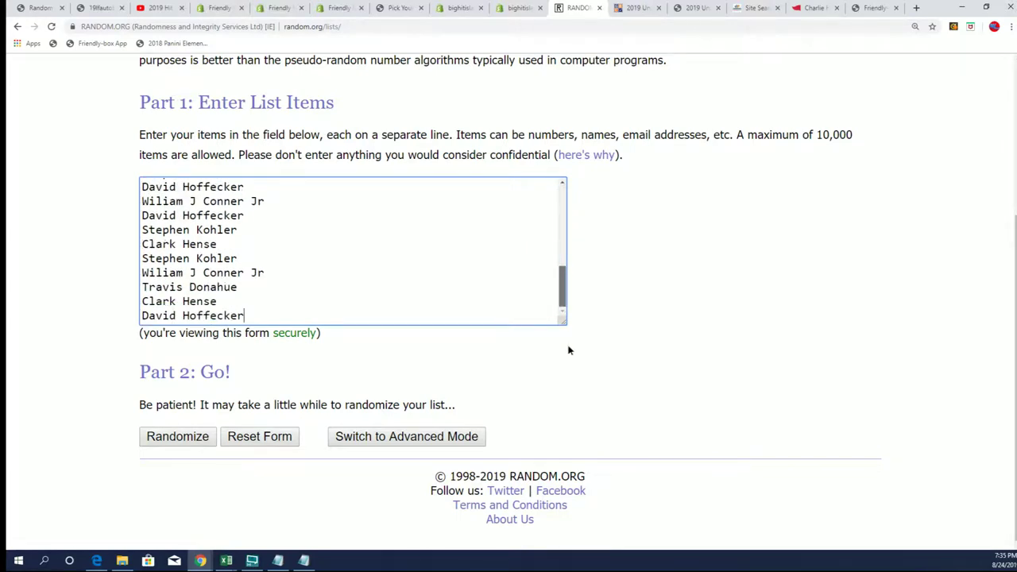
pyautogui.click(166, 440)
pyautogui.scroll(-5, 239, 318)
# Step: Reshuffle the 30-name list repeatedly with Again!, through the seventh shuffle
pyautogui.click(171, 462)
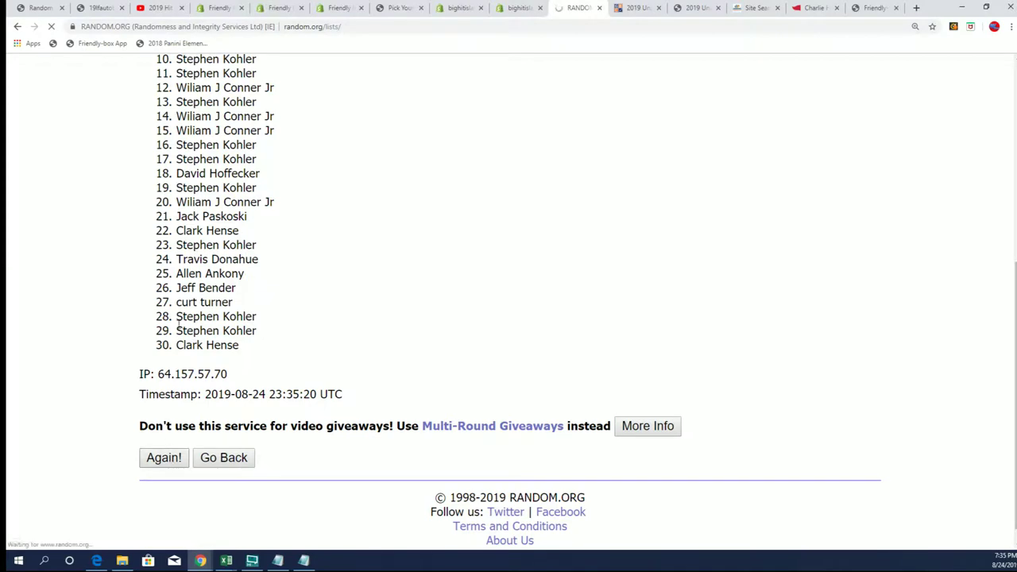
pyautogui.scroll(-5, 239, 318)
pyautogui.click(167, 439)
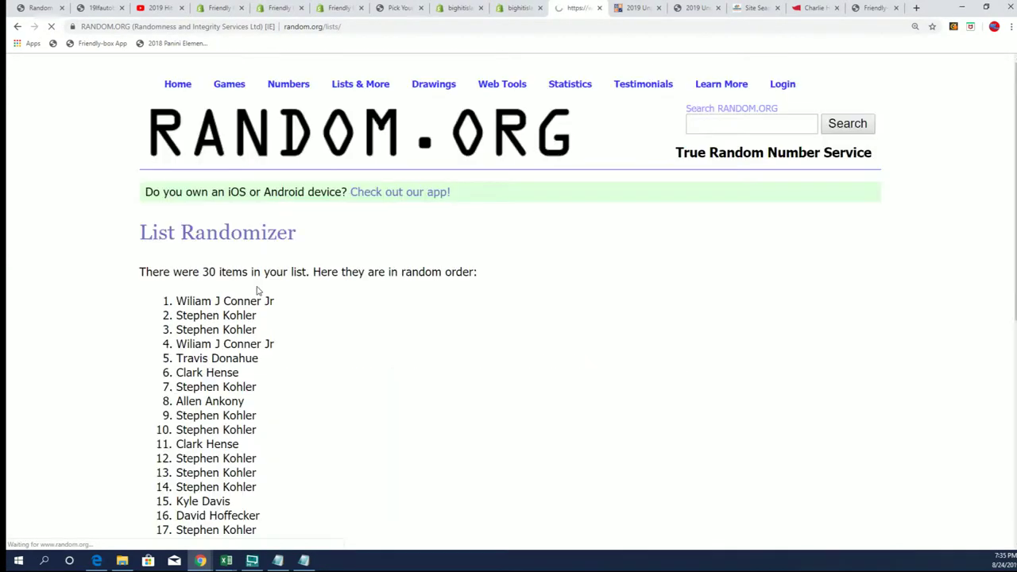
pyautogui.scroll(-5, 238, 318)
pyautogui.click(163, 436)
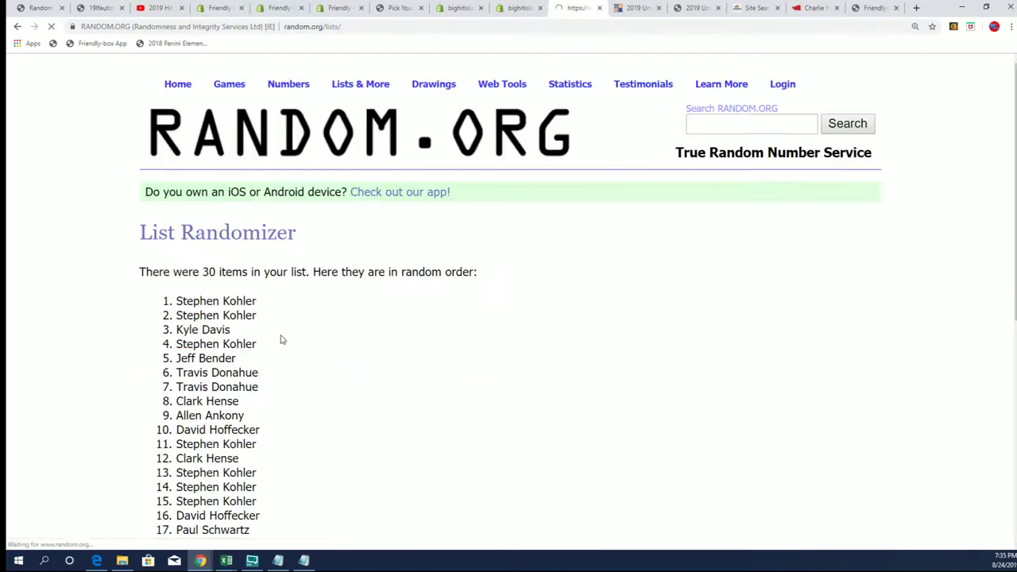
pyautogui.scroll(-5, 238, 318)
pyautogui.click(164, 436)
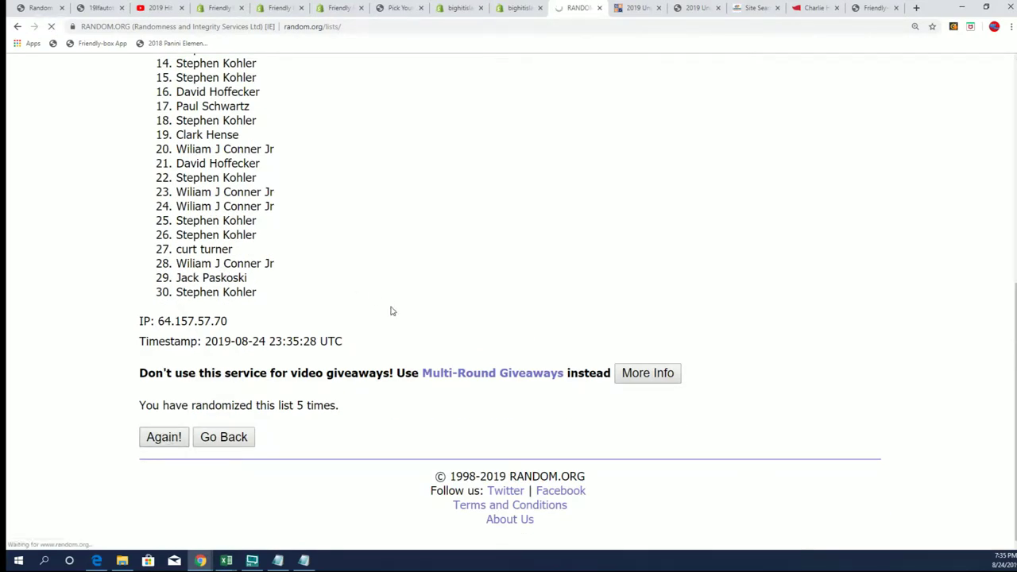
pyautogui.click(164, 437)
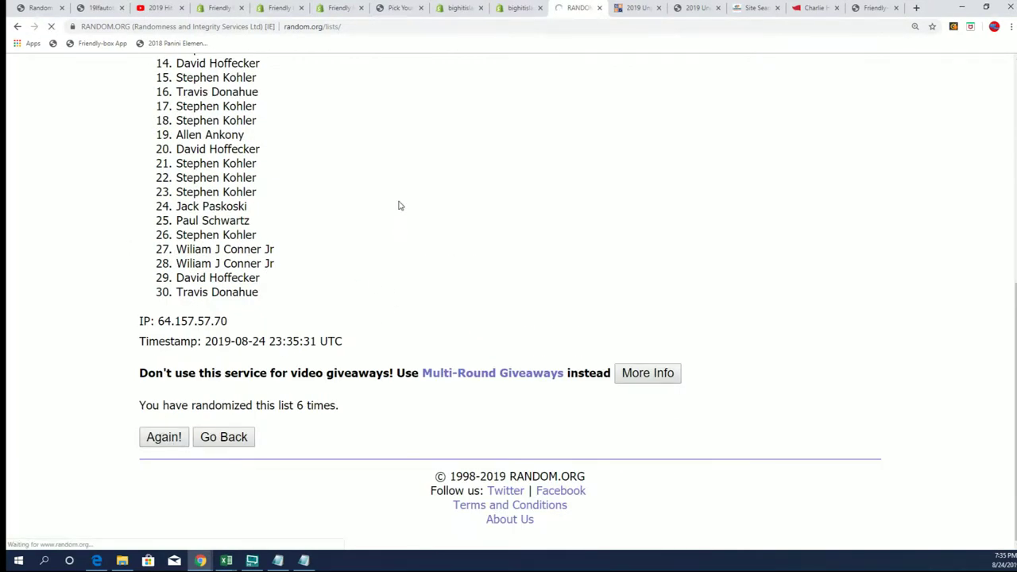
pyautogui.tripleClick(246, 302)
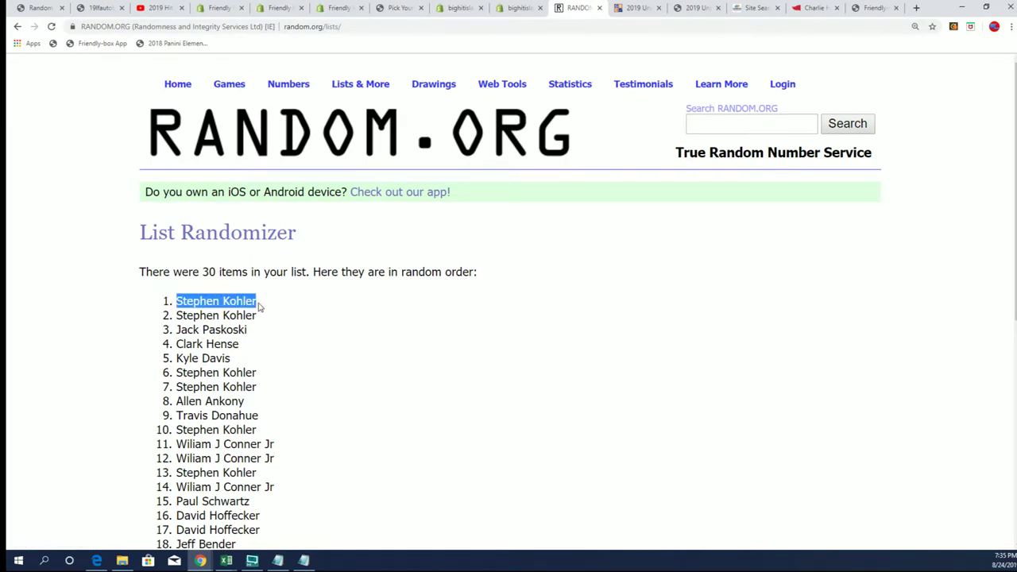
pyautogui.scroll(-10, 310, 348)
pyautogui.scroll(8, 300, 426)
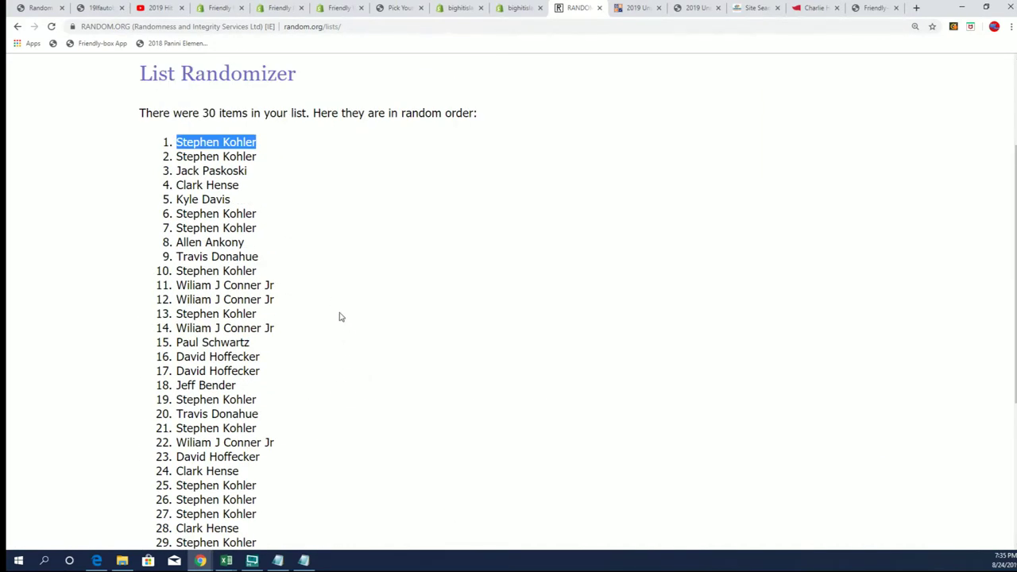
pyautogui.scroll(3, 288, 246)
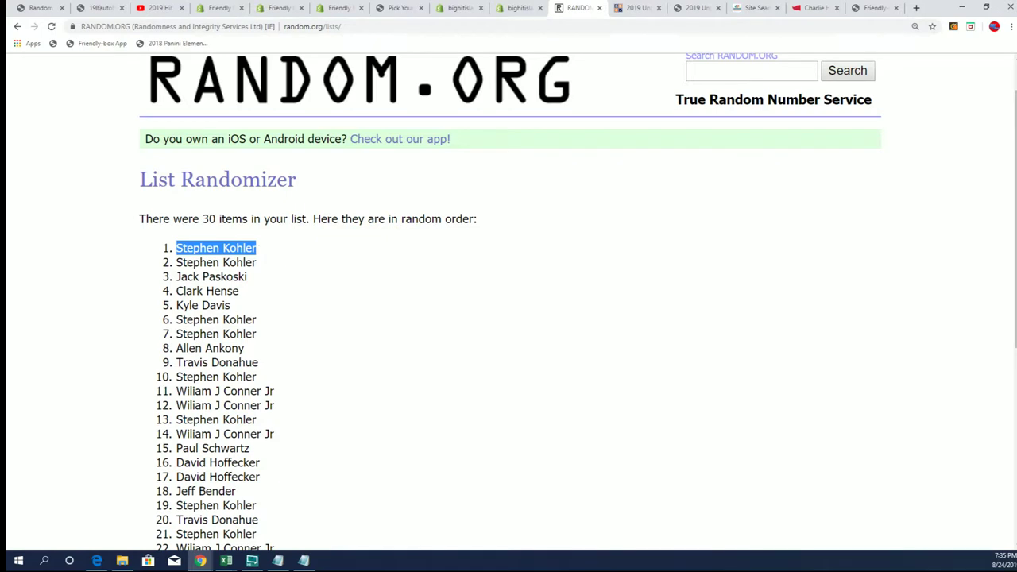